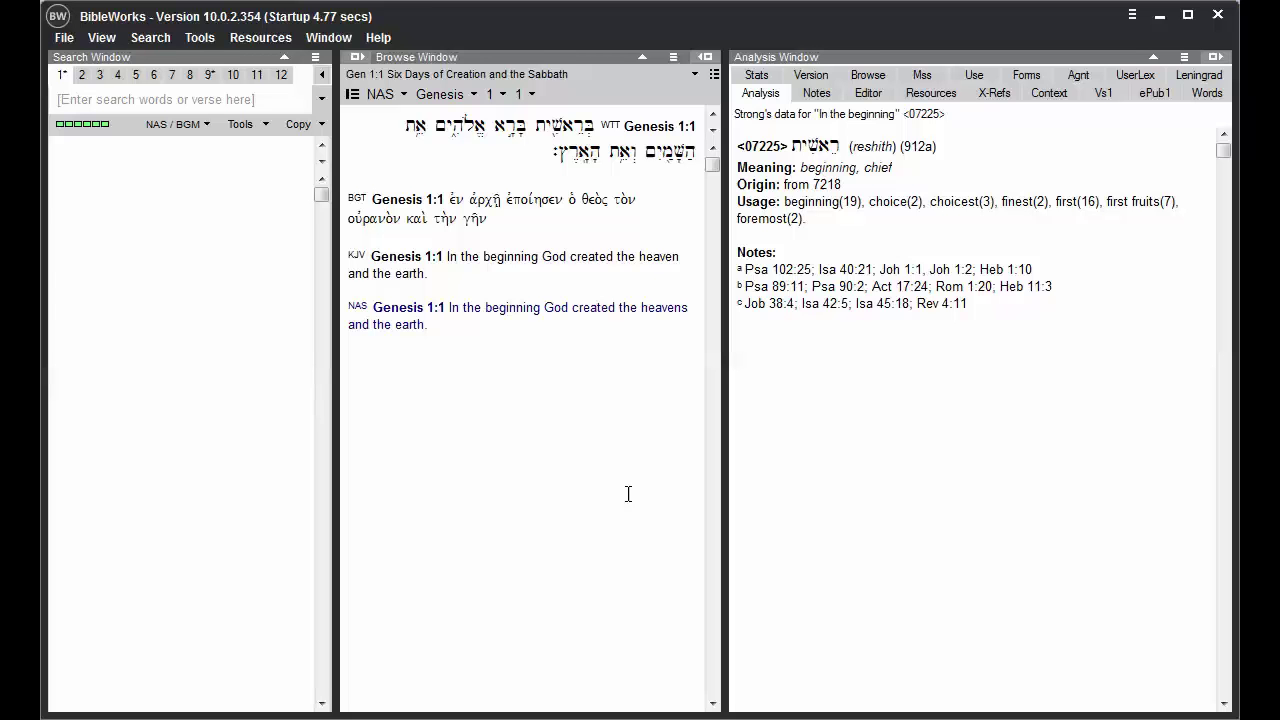
Pick Ruth, chapter 2, verse 3 from the book, chapter and verse dropdowns
left_click(466, 94)
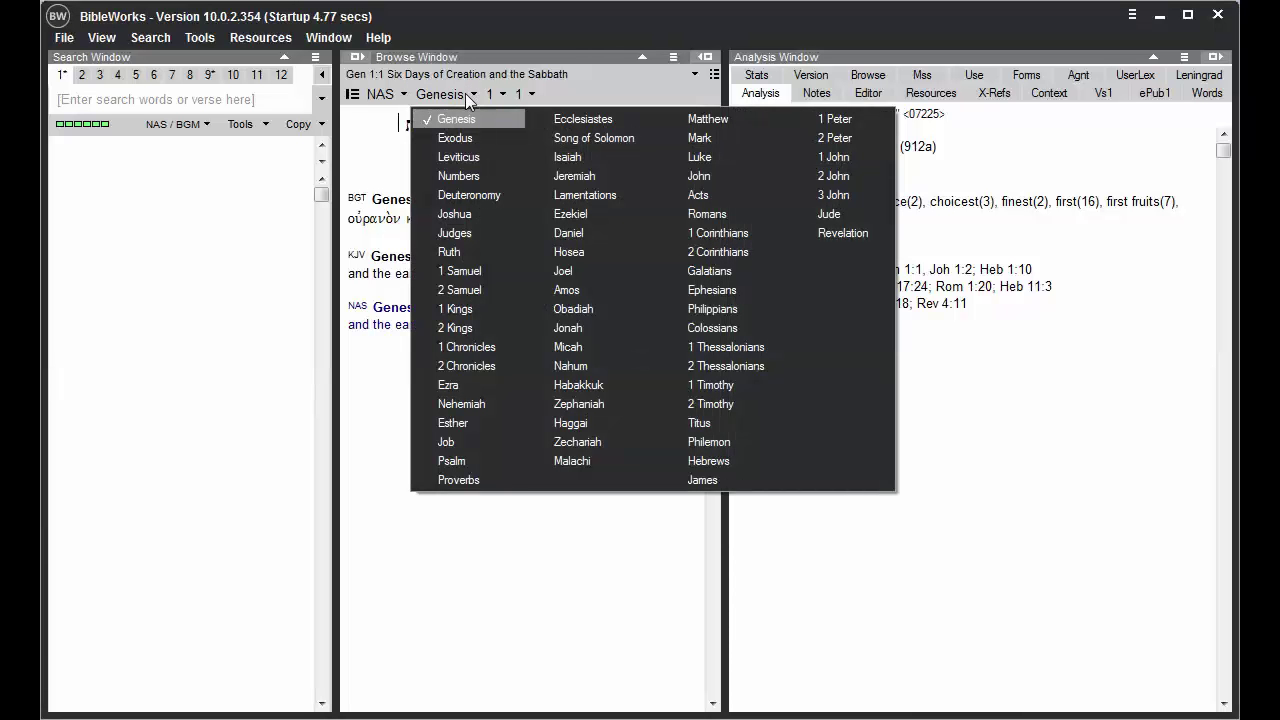
left_click(440, 251)
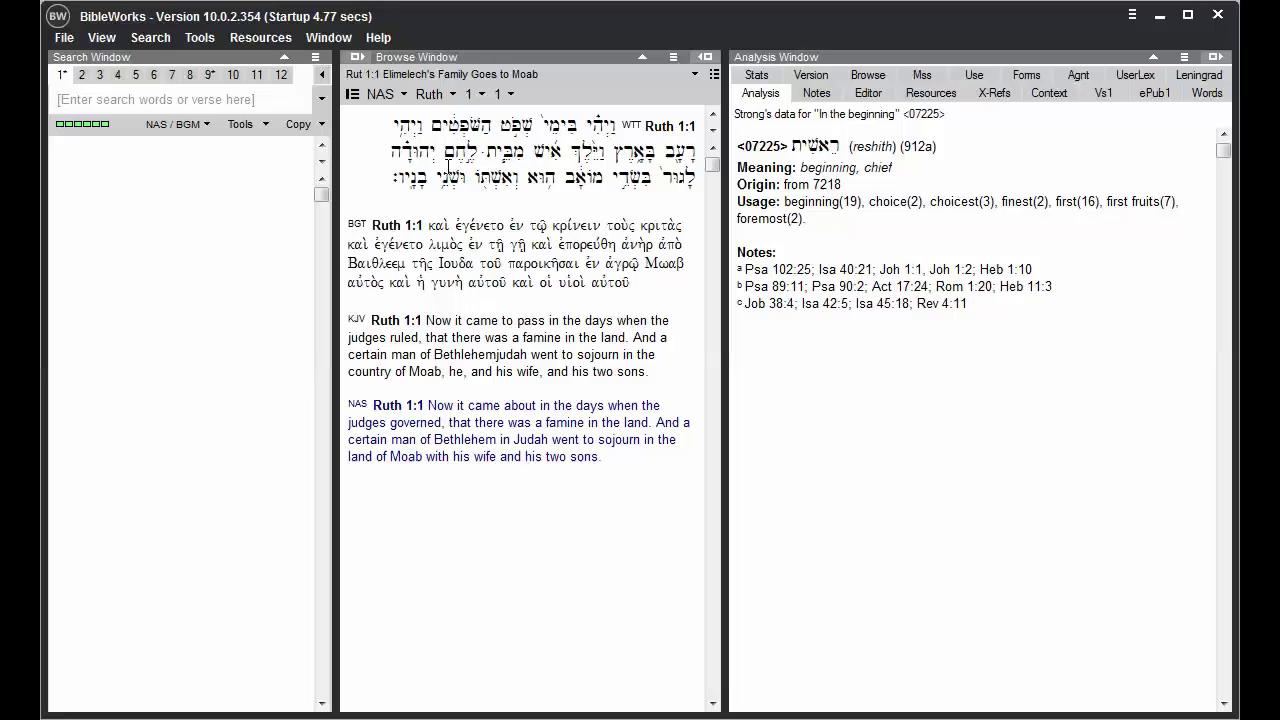
left_click(475, 94)
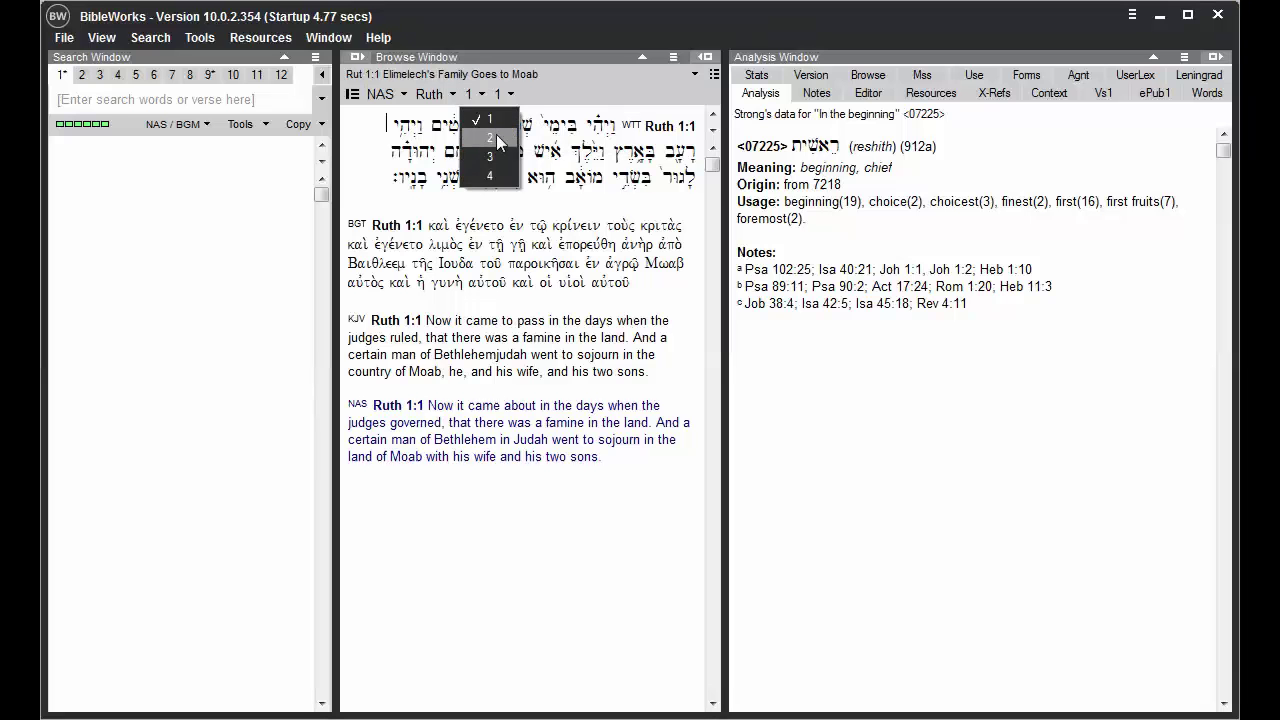
left_click(496, 134)
left_click(509, 94)
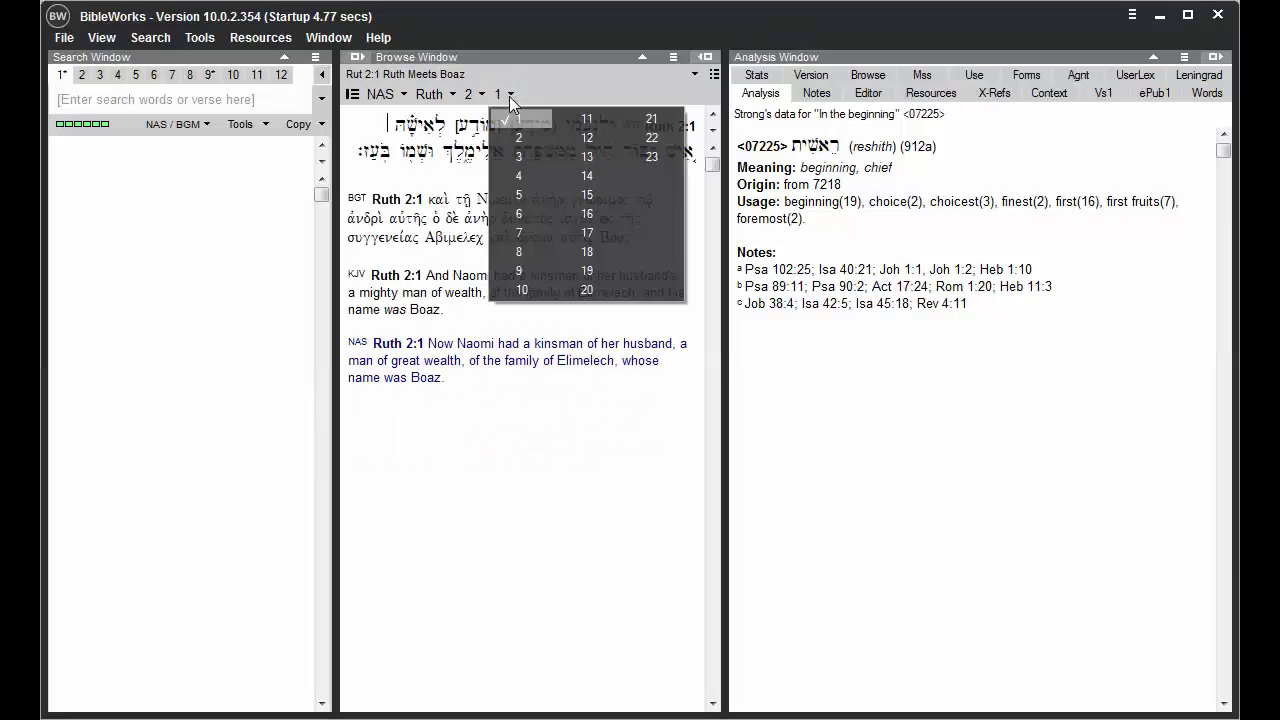
left_click(521, 158)
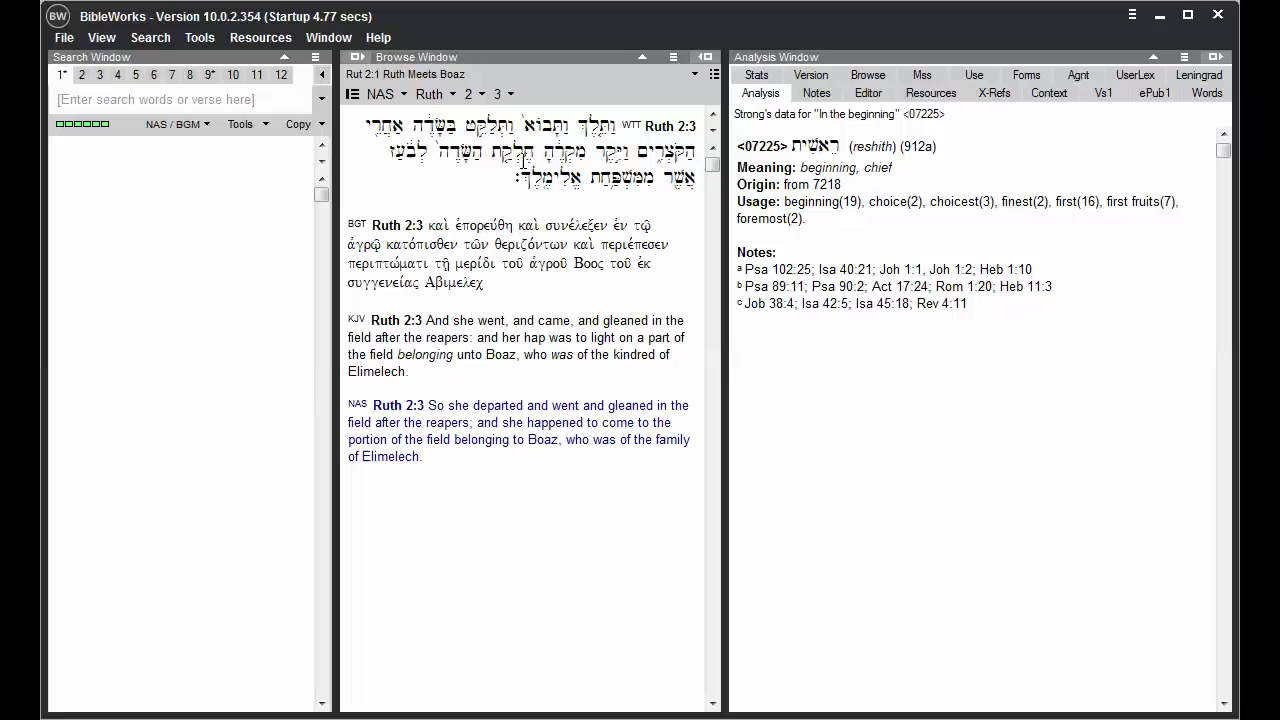
Pick the 'Num 1:1 The First Census of Israel' entry from the section headings list
left_click(502, 74)
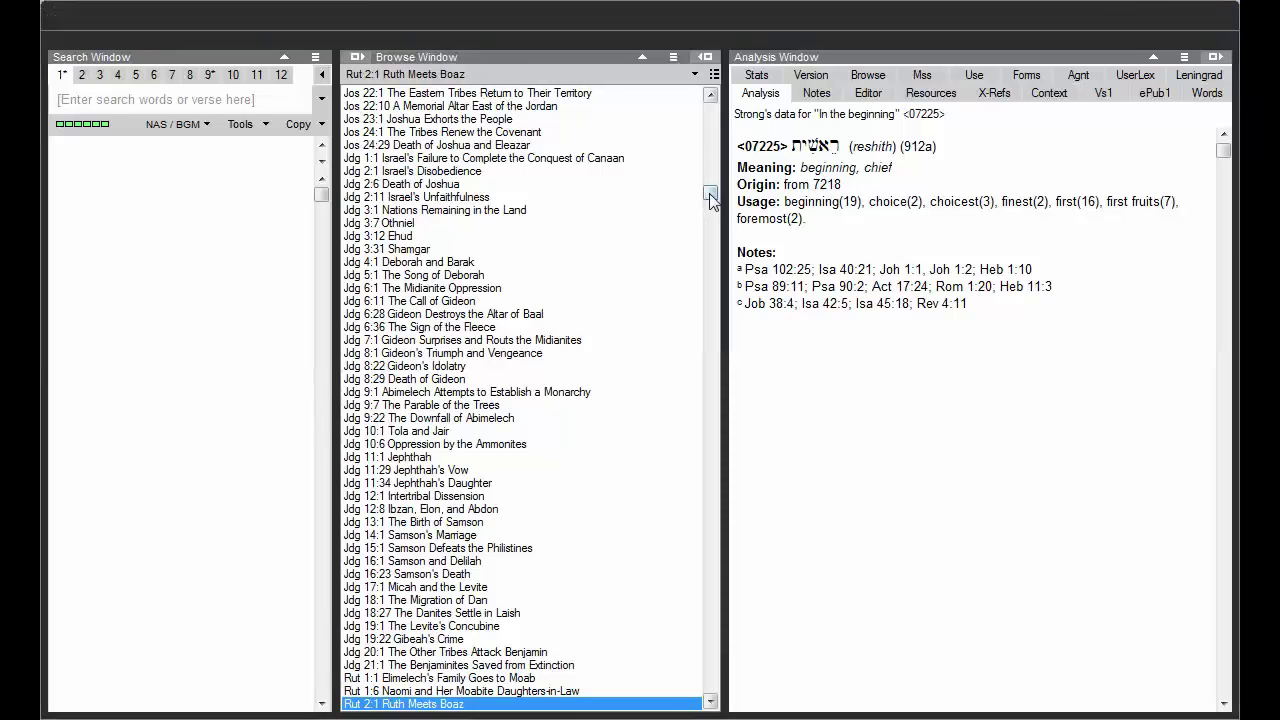
left_click_drag(710, 197, 710, 152)
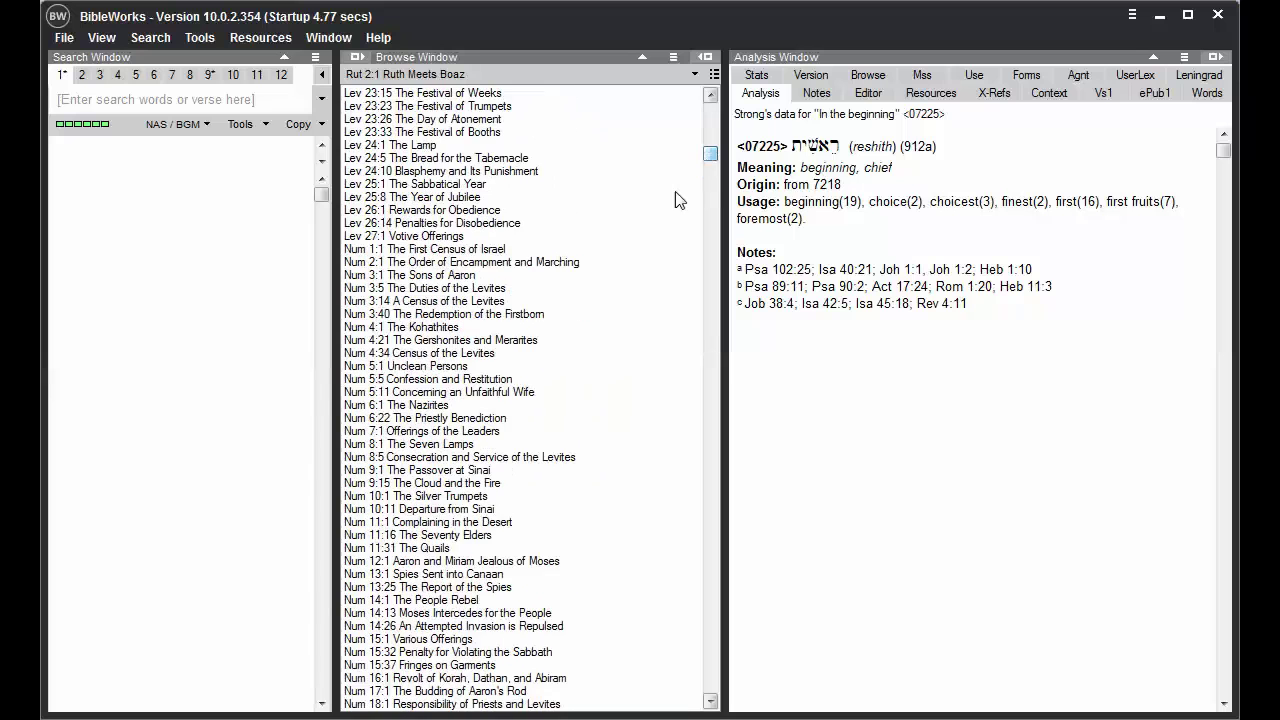
left_click(467, 250)
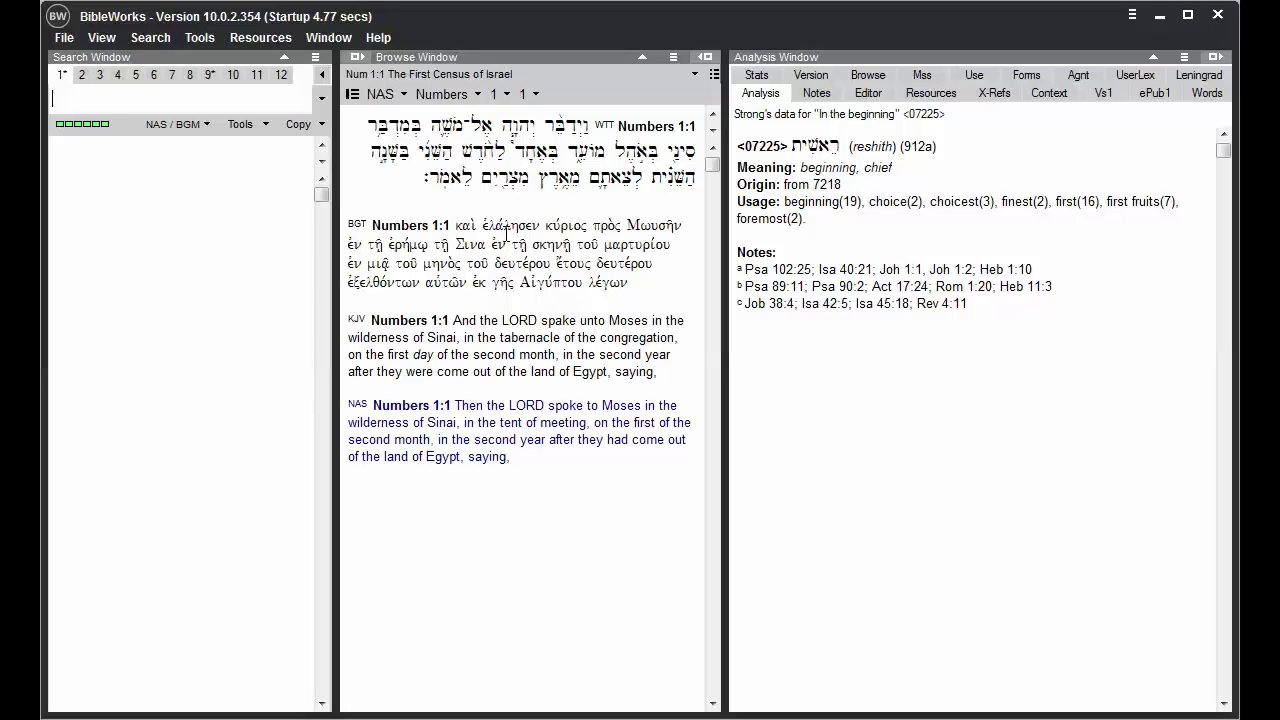
Enter the reference '1co 13' in the command line to show 1 Corinthians 13:1
type("ex")
type("odus")
key("BackSpace")
key("BackSpace")
key("BackSpace")
key("BackSpace")
key("BackSpace")
key("BackSpace")
type("1c")
type("o 1")
type("3")
key("Return")
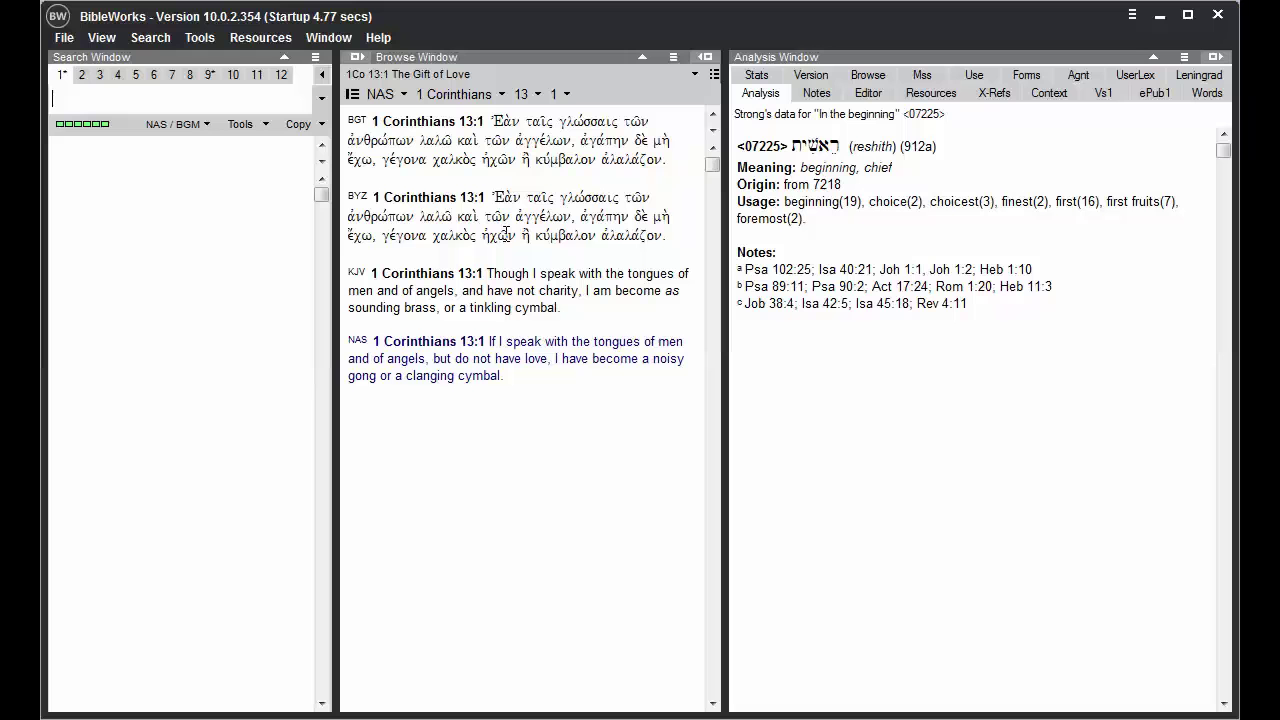
Enter 'jdg 1' then a Jude 1:1 reference, and start typing 'exo 5 2'
type("jdg ")
type("1:1")
key("Return")
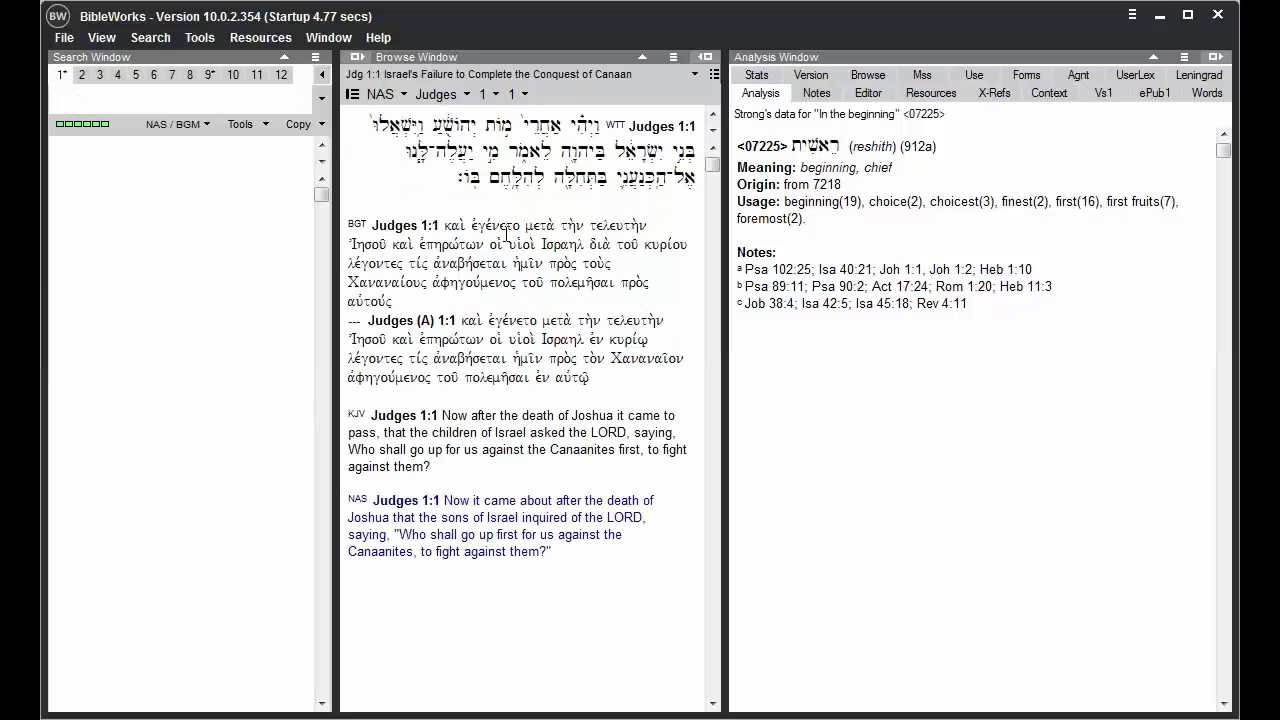
type("j")
type("d")
type(":1")
key("Return")
type("e")
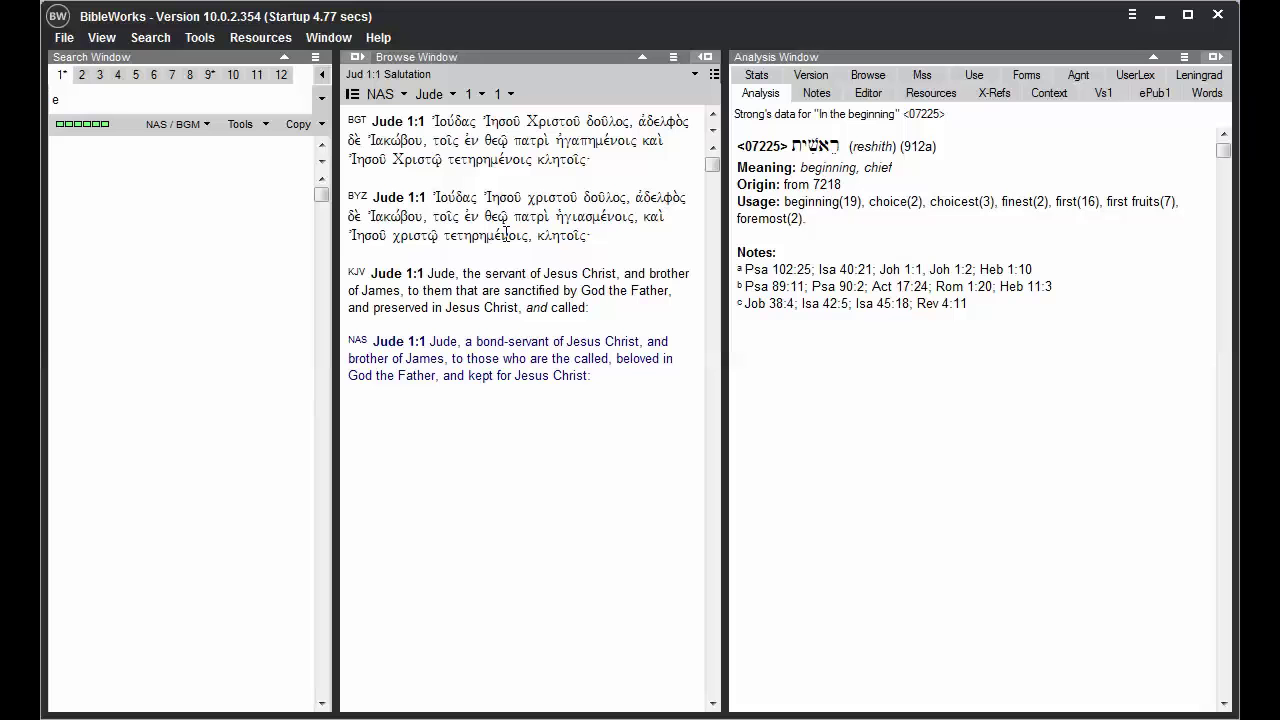
type("xo ")
type("5")
type(" 2")
Show Exodus 5:2, then Exodus 5:6 by entering just the verse number
key("Return")
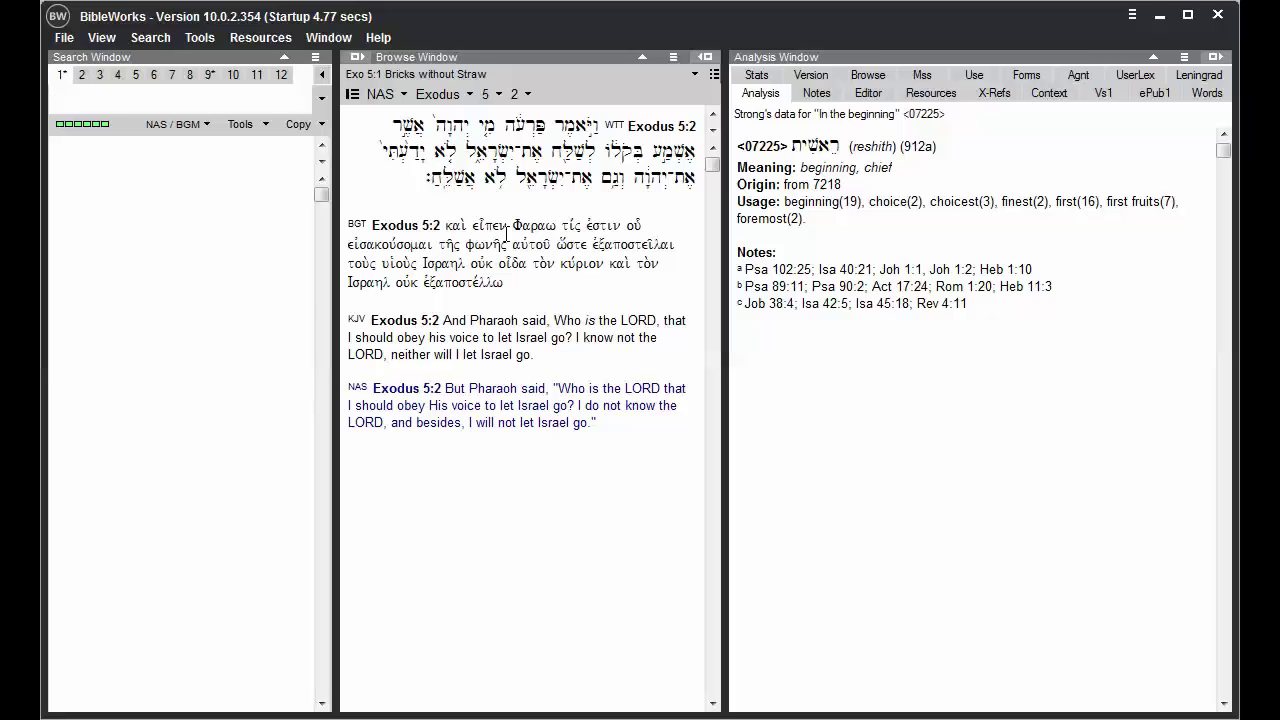
type("6")
key("Return")
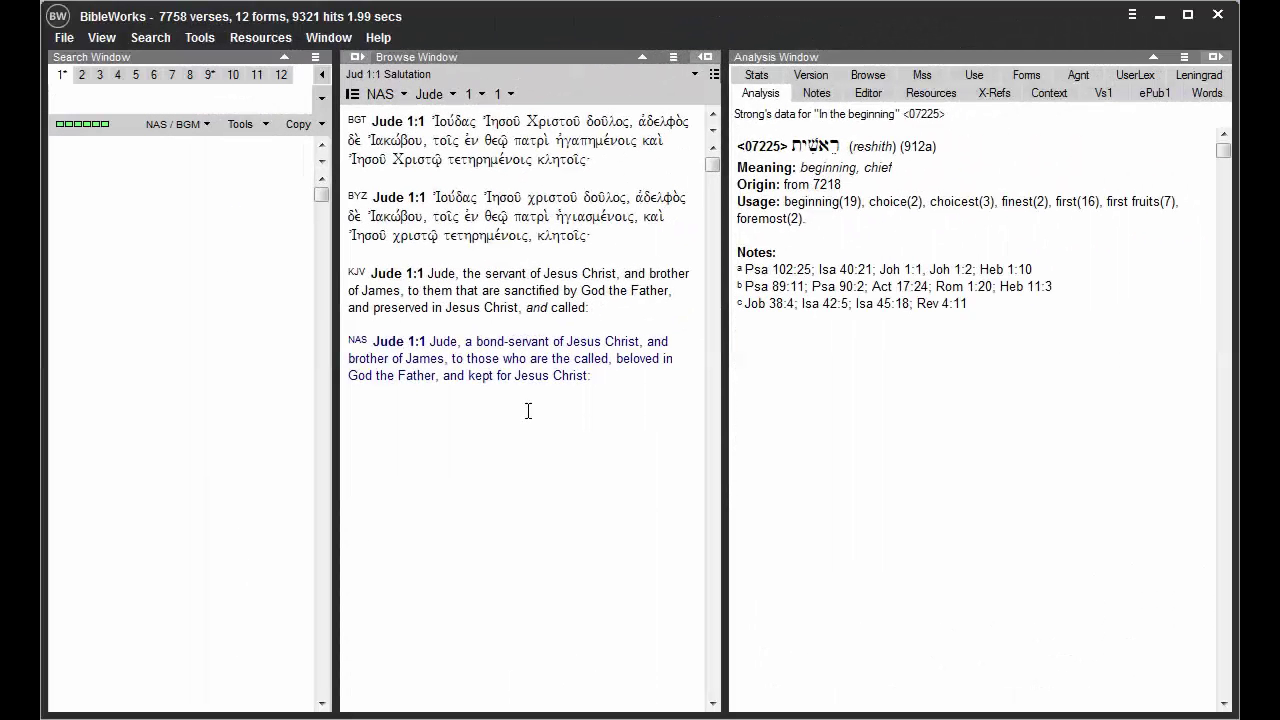
Show Exodus 20:2 and 20:6, then move on to Exodus 21:1
type("exo")
type("20")
type(":2")
key("Return")
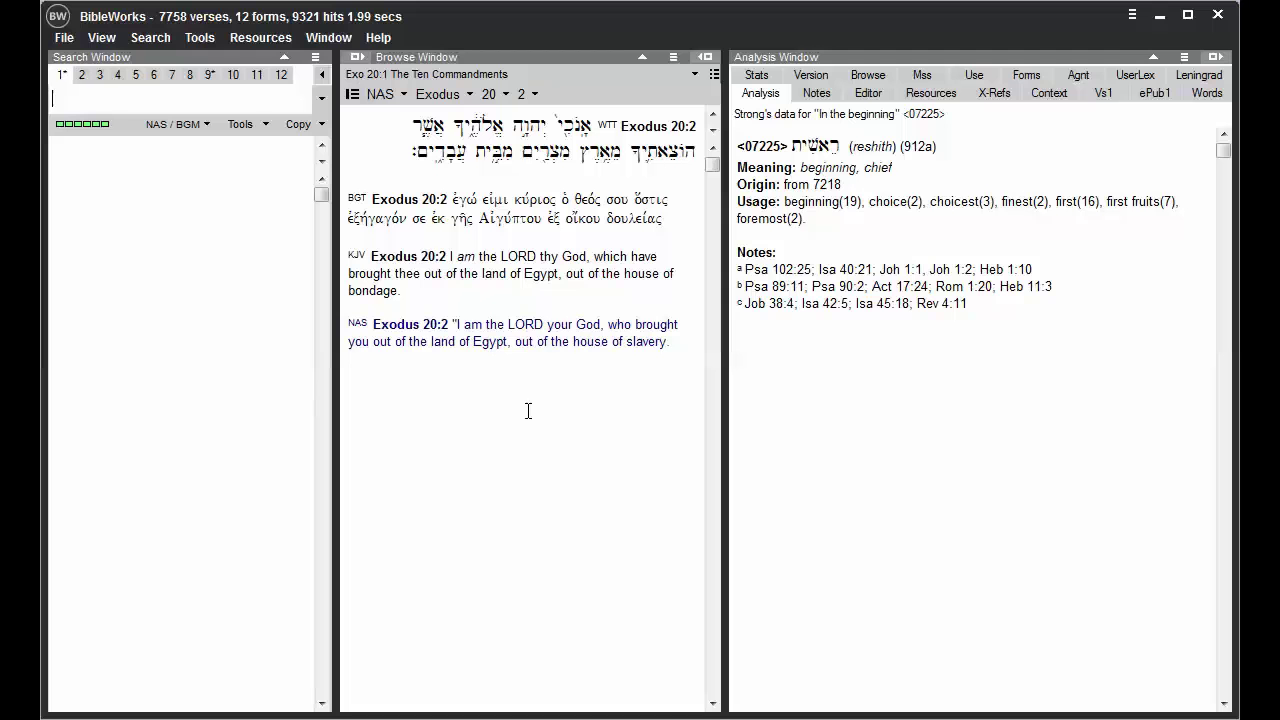
type("6")
key("Return")
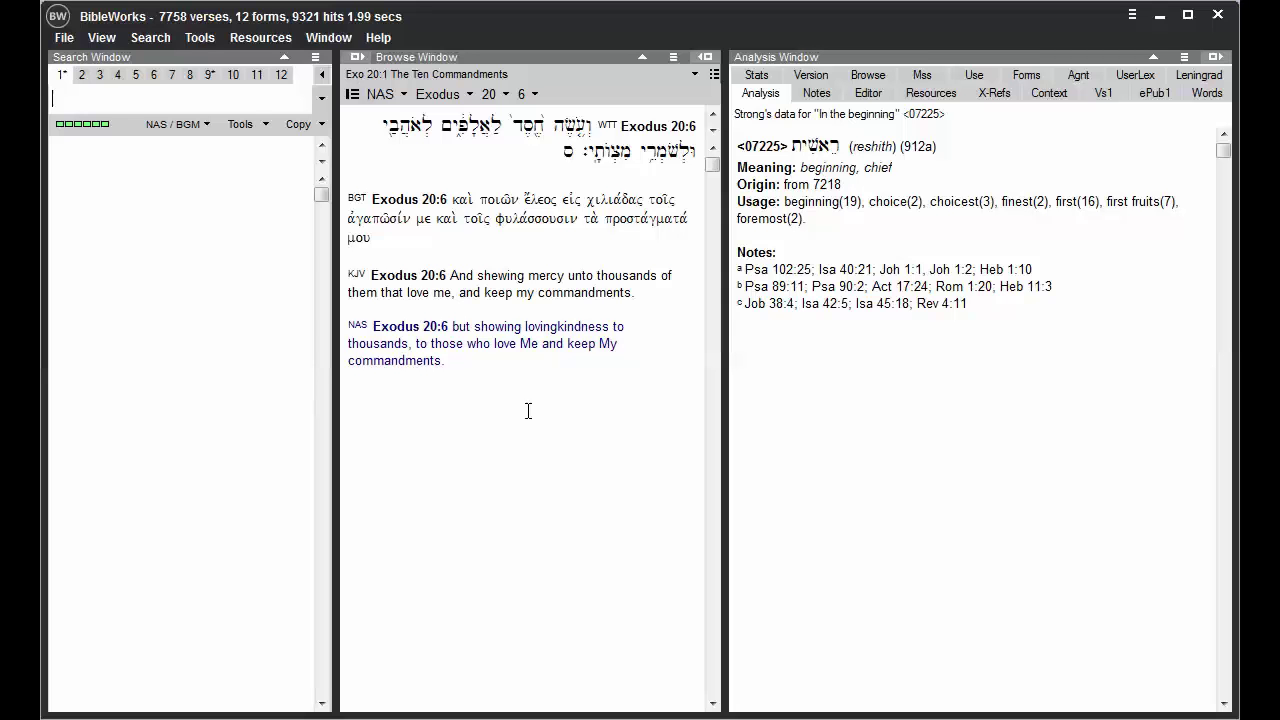
type("21:1")
key("Return")
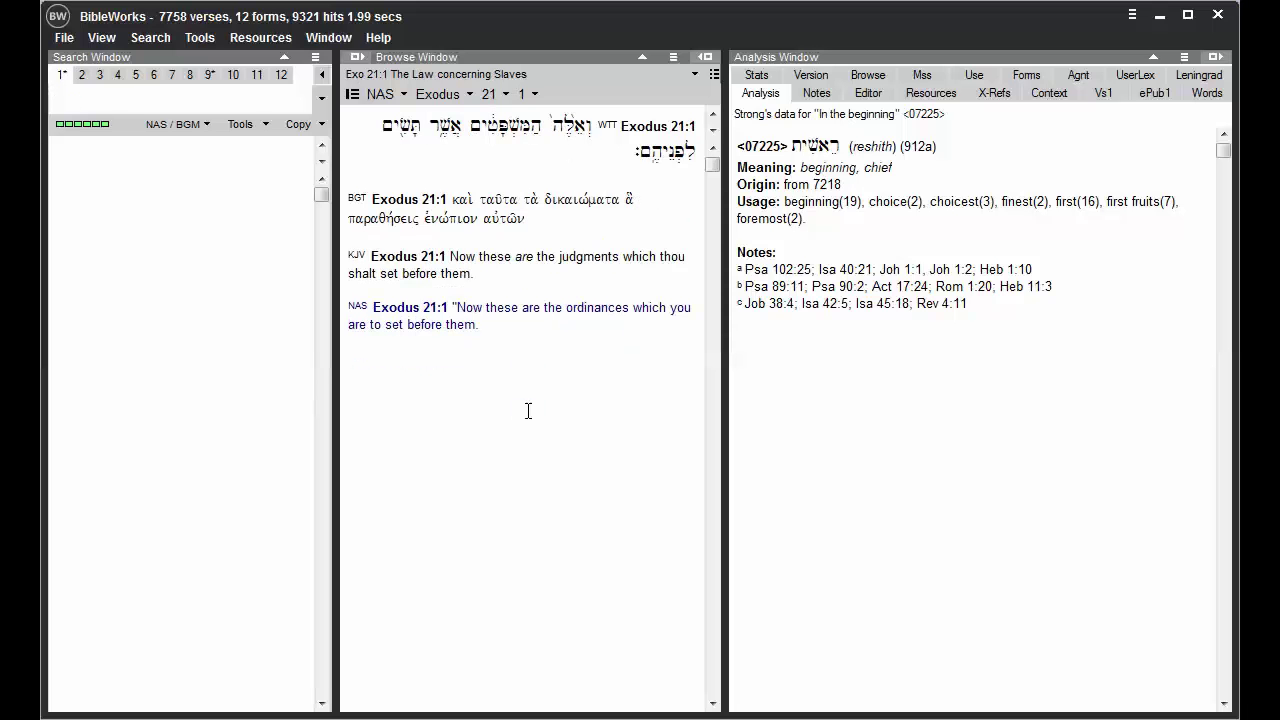
Enter the range 'deu 6:4-9' to display Deuteronomy 6:4–9 in all versions
type("d")
type("eu ")
type("6:")
type("4-")
type("9")
key("Return")
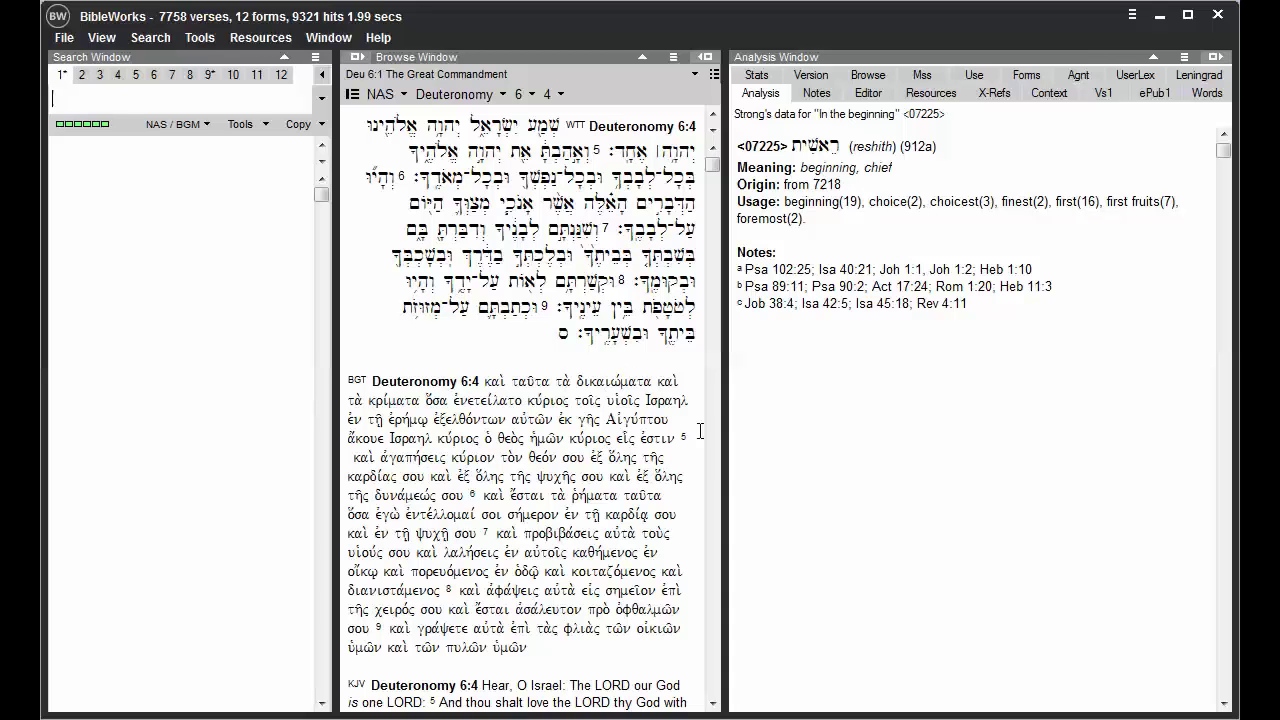
Type 'exo 20' into the command line without submitting it
left_click(715, 705)
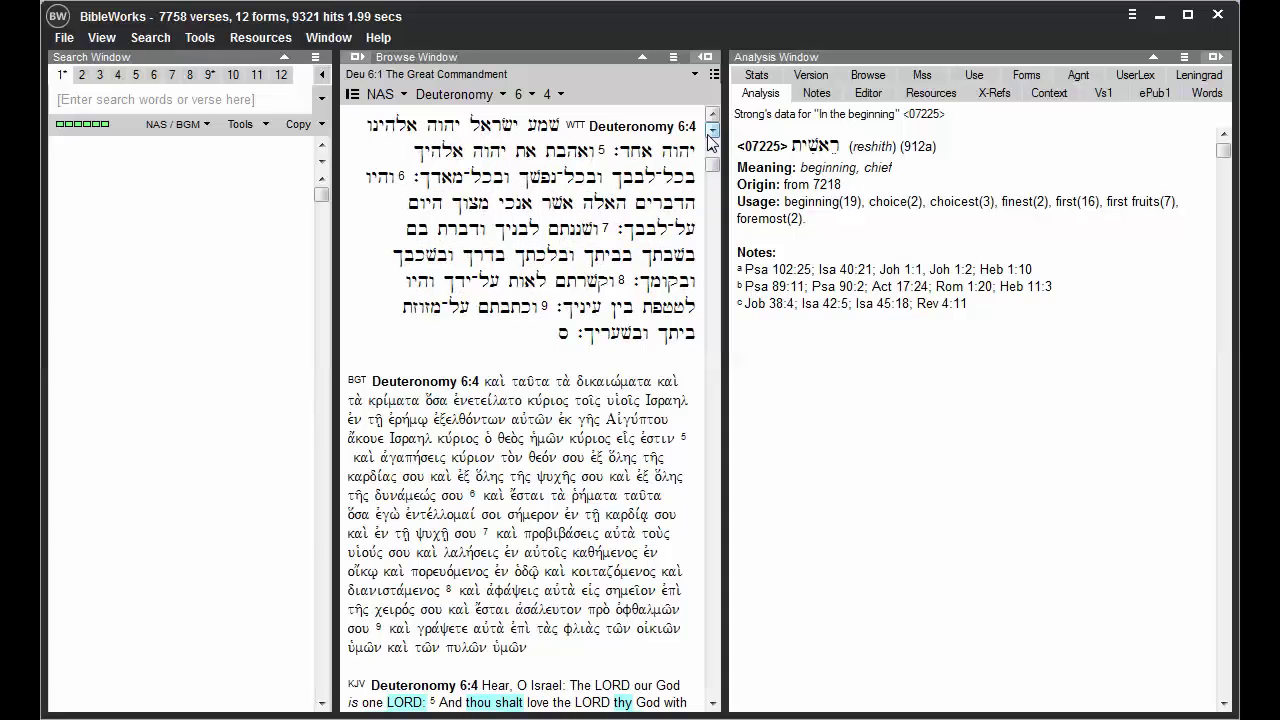
left_click(213, 100)
type("exo")
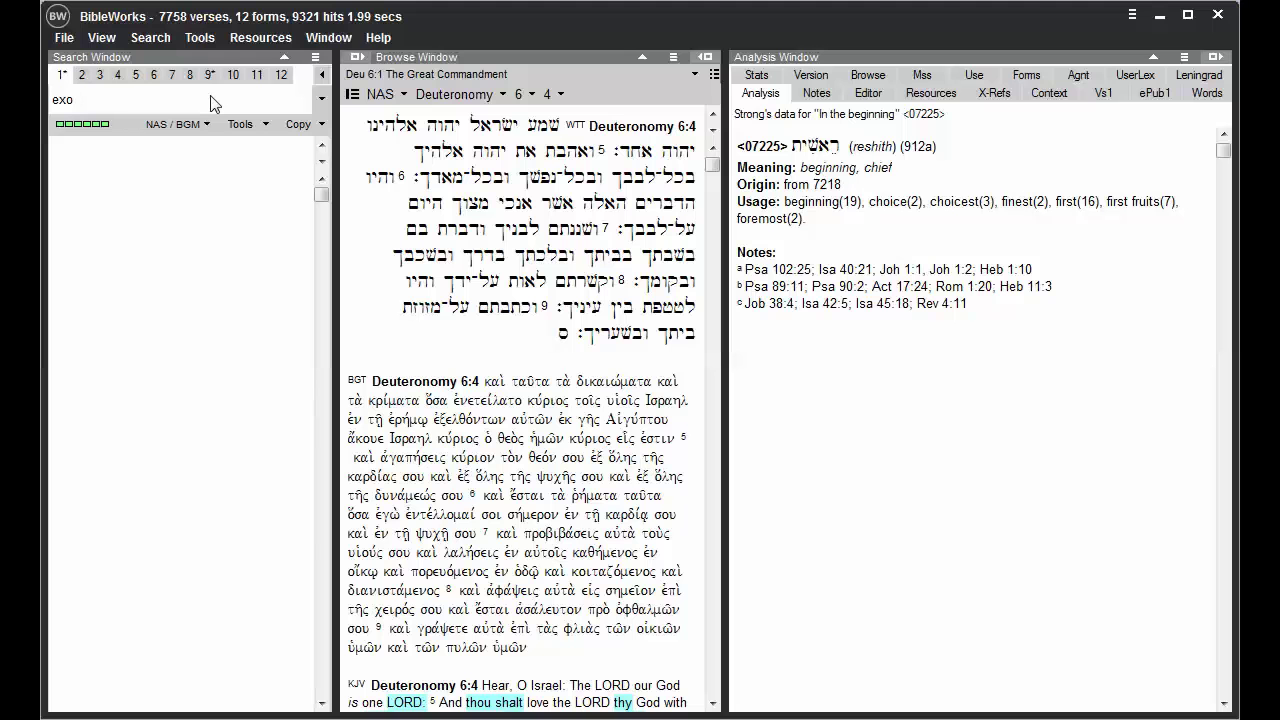
type(" 20")
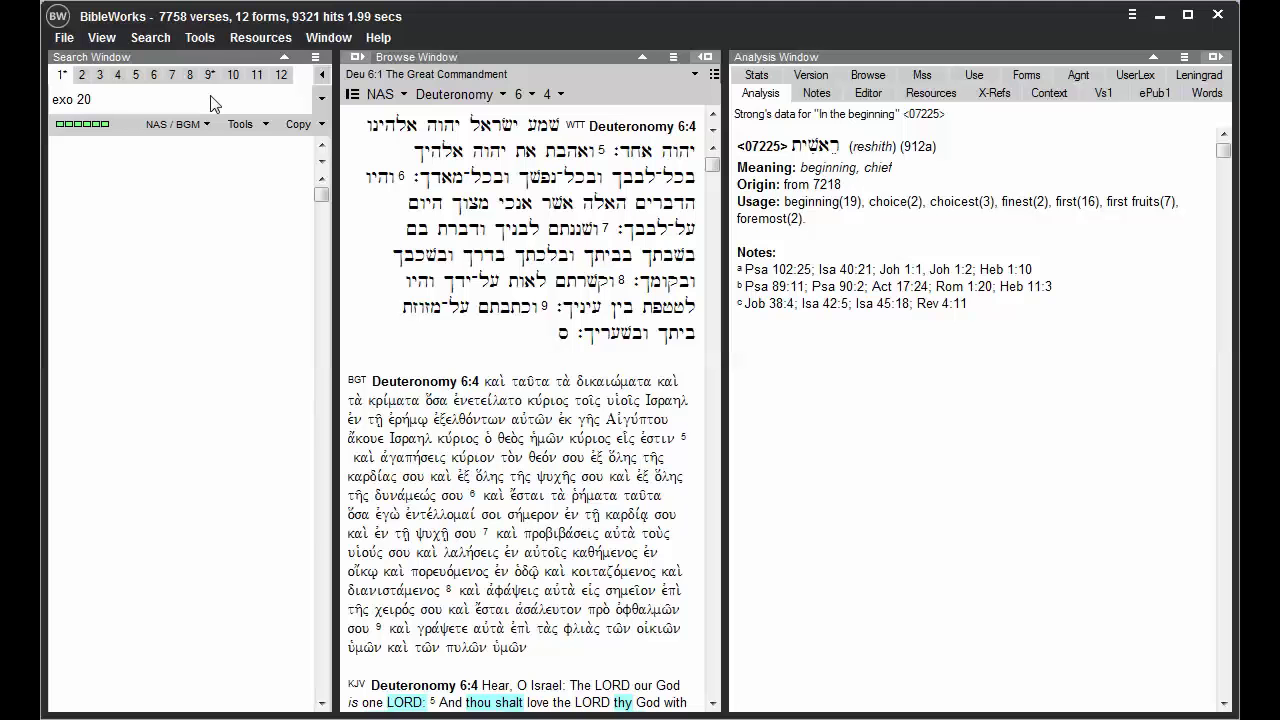